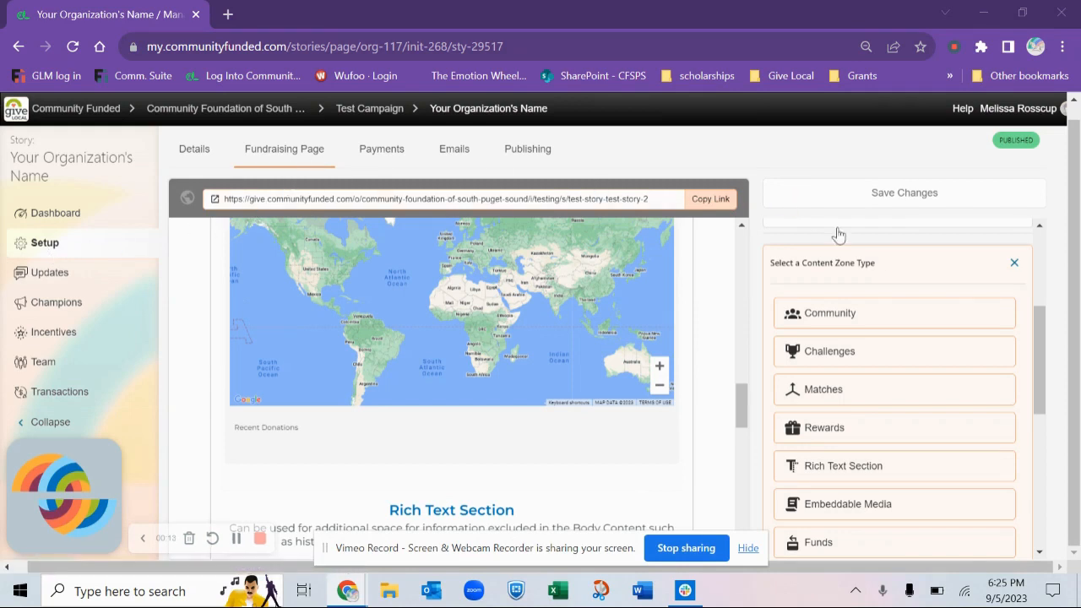
Step: Move the Heroes content zone up to sit between Rich Text Section and Embeddable Media
mouse_move(1041, 361)
mouse_down()
mouse_move(1041, 270)
mouse_move(1056, 371)
mouse_up()
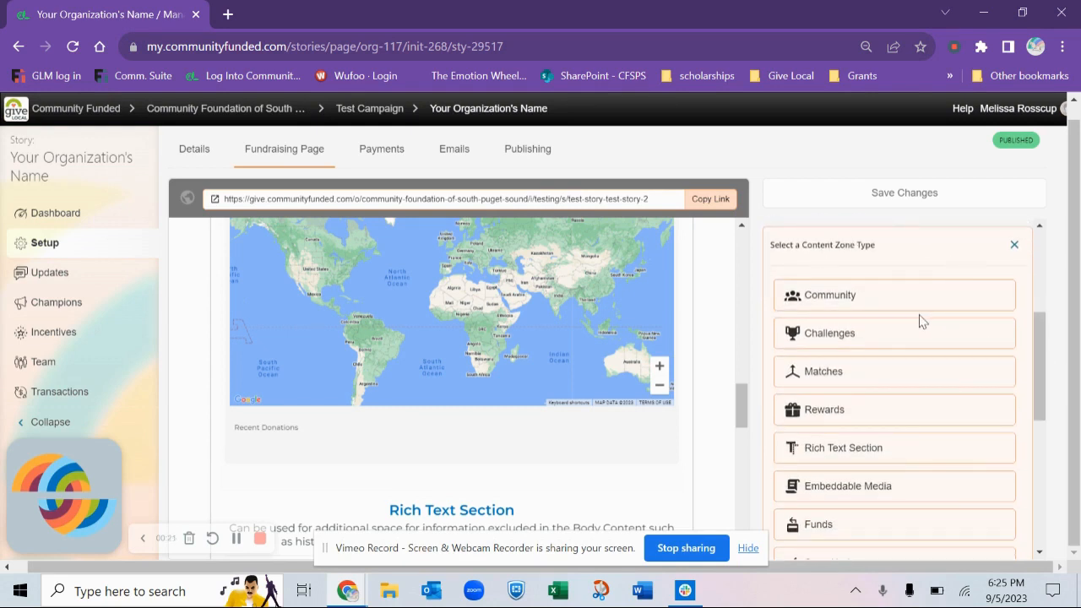
drag(1040, 353, 1046, 390)
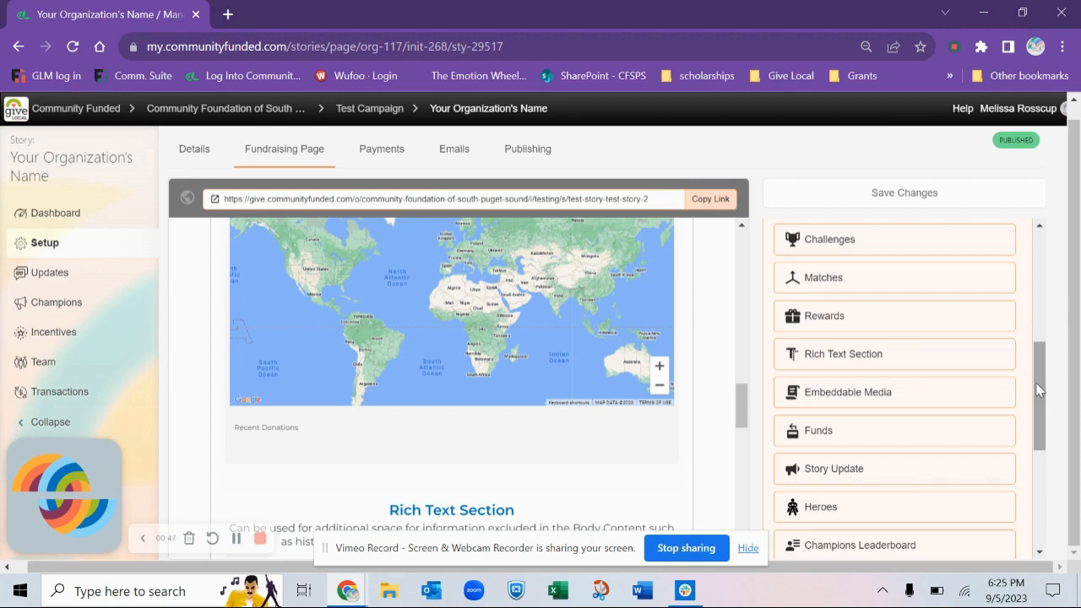
drag(1039, 390, 1034, 487)
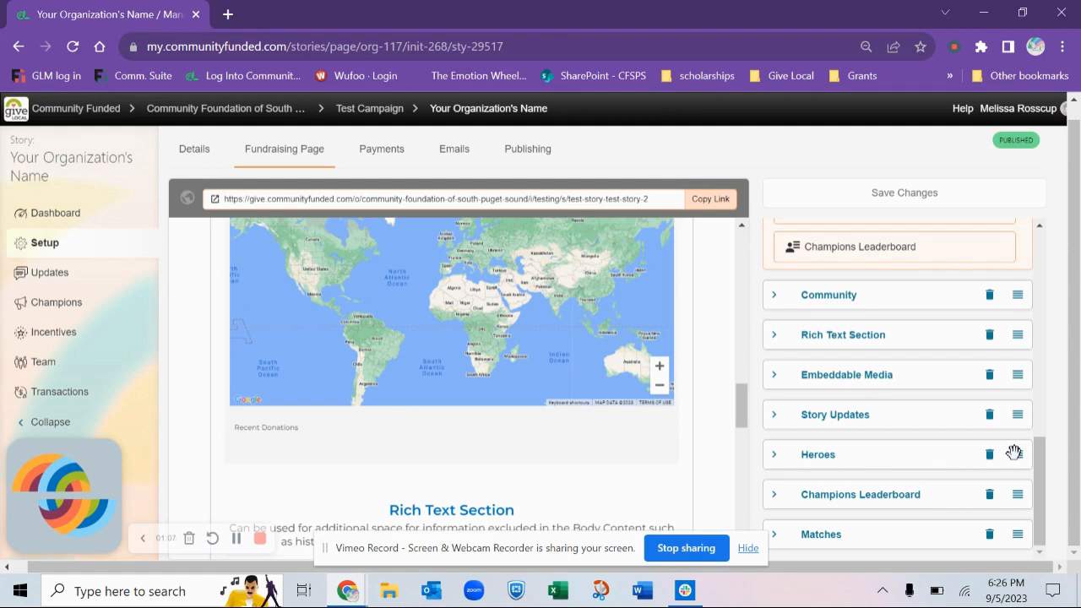
drag(1013, 454, 1005, 367)
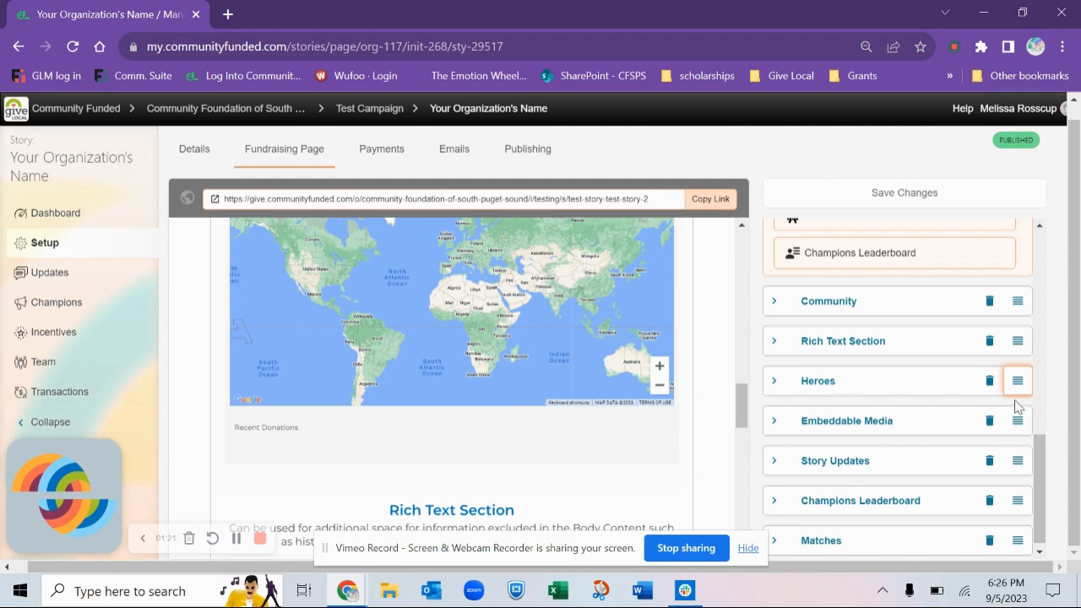
Step: Expand the Community content zone and set its map type to USA Map (Heat map based on states)
click(851, 313)
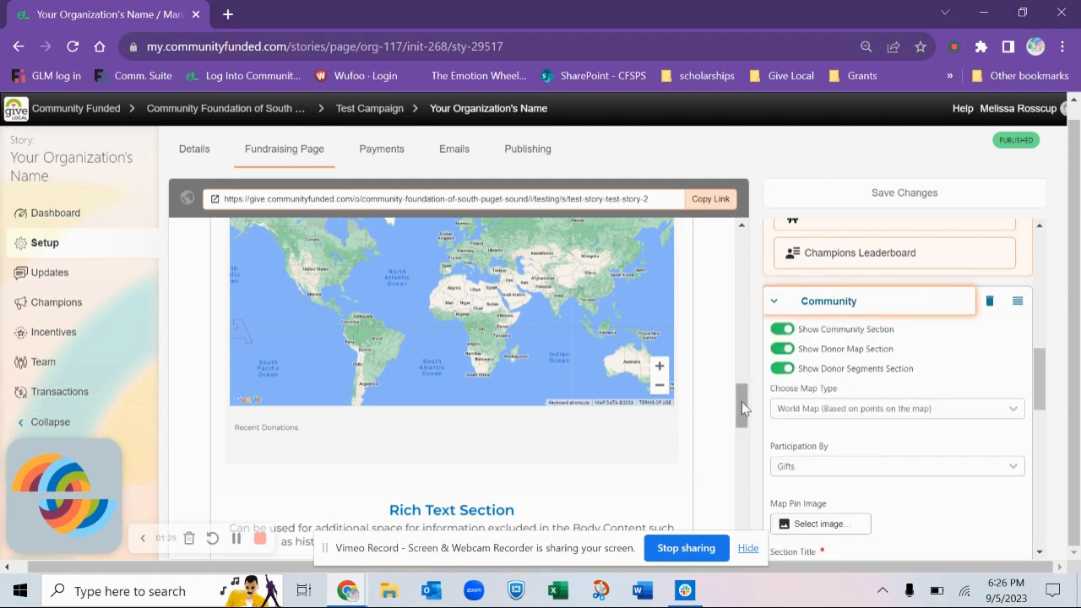
mouse_move(741, 402)
mouse_down()
mouse_move(739, 380)
mouse_move(741, 397)
mouse_up()
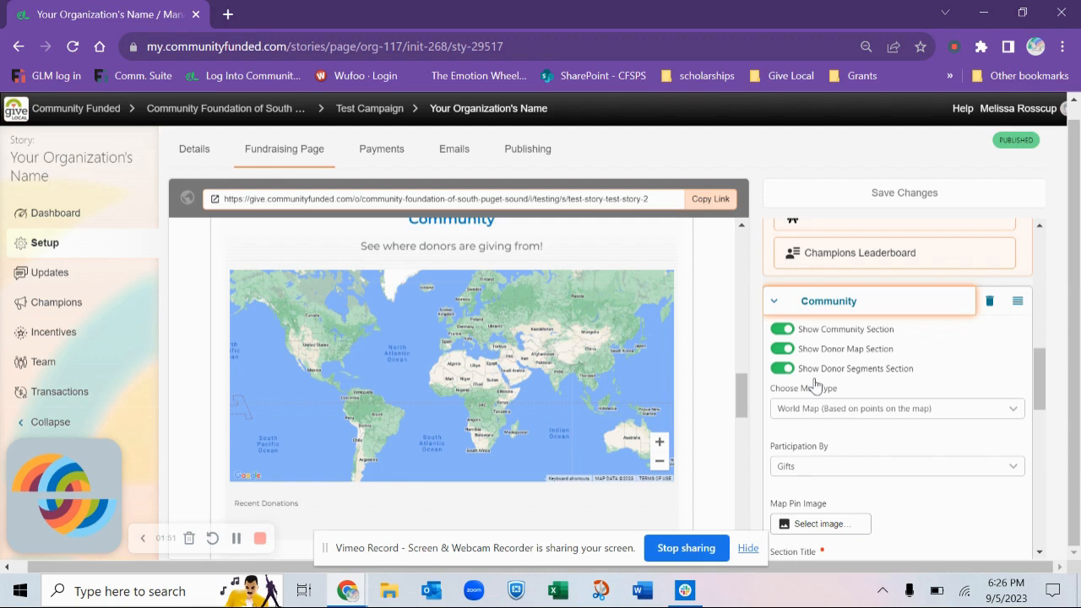
click(838, 414)
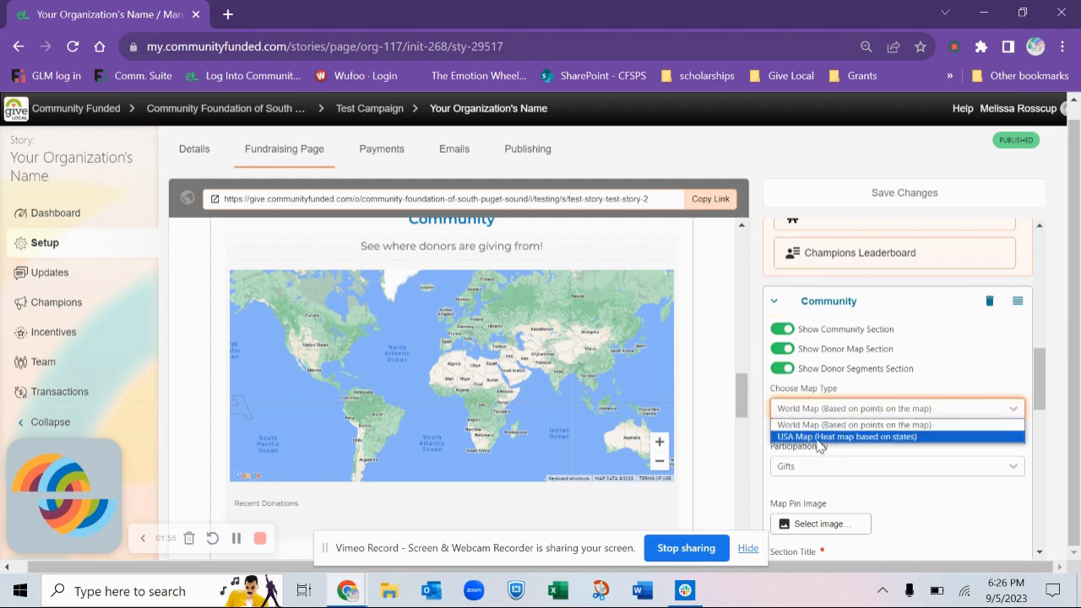
click(817, 437)
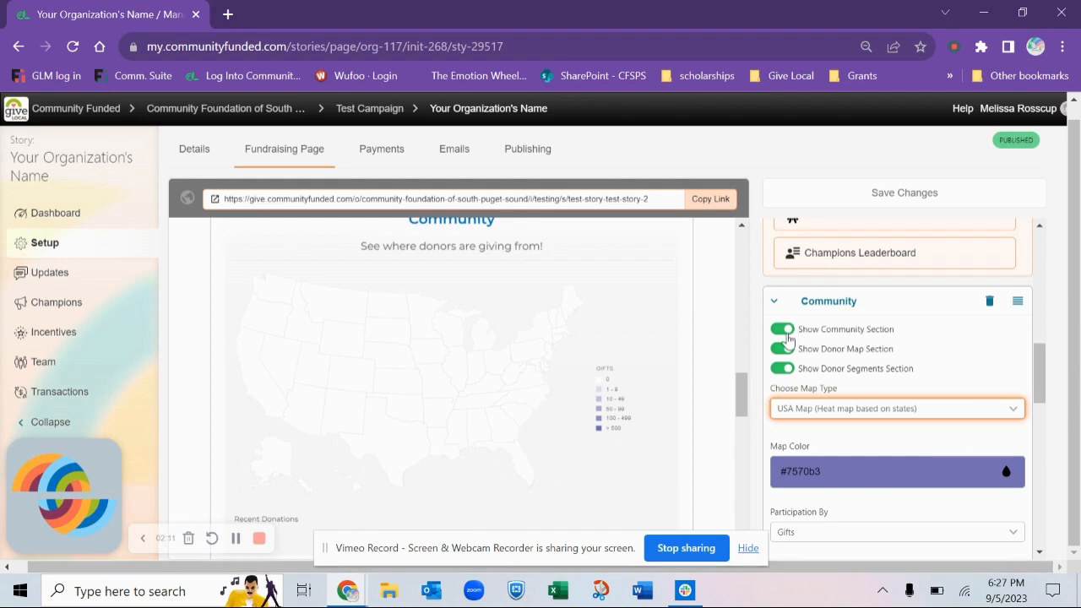
Step: Hide the Community section on the page and show it again
click(782, 330)
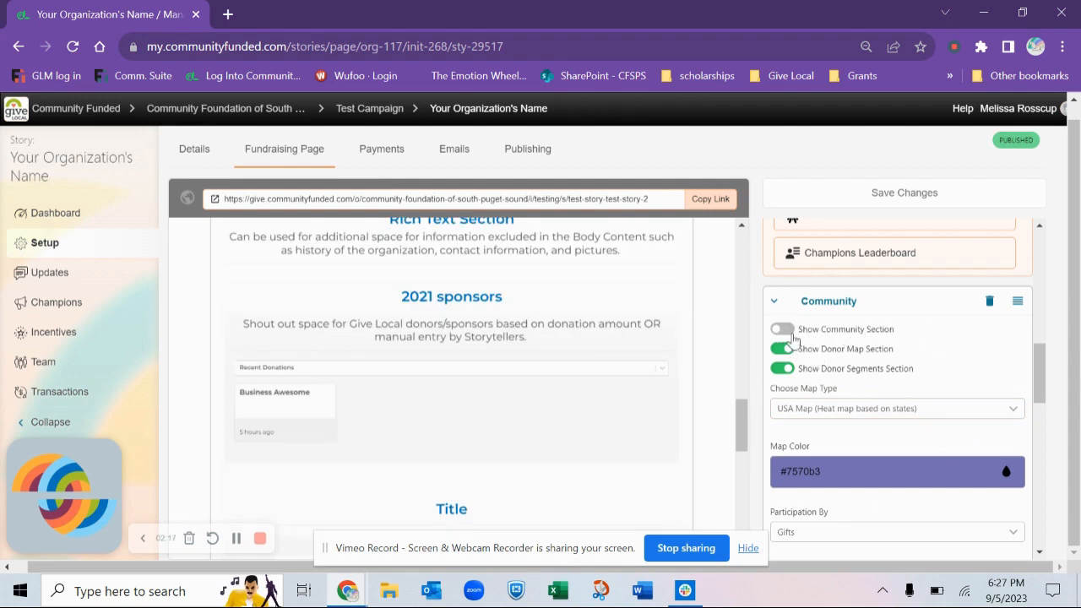
click(790, 332)
Step: Turn off Show Donor Segments in the Community zone's donor card display settings
mouse_move(1042, 386)
mouse_down()
mouse_move(1044, 431)
mouse_move(1048, 401)
mouse_up()
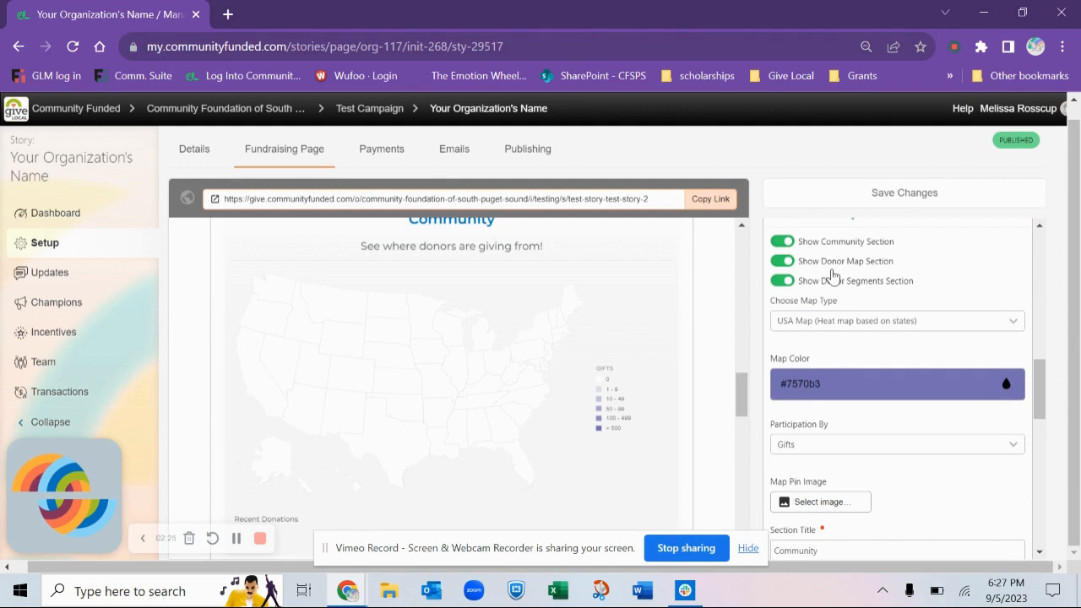
mouse_move(744, 394)
mouse_down()
mouse_move(740, 422)
mouse_move(739, 409)
mouse_up()
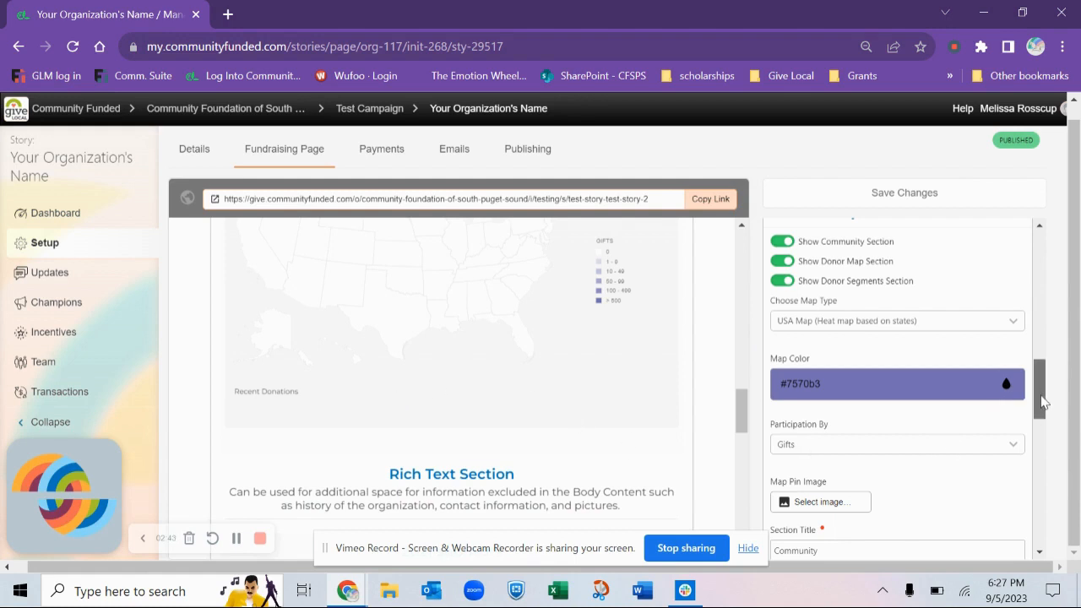
drag(1042, 403, 1045, 498)
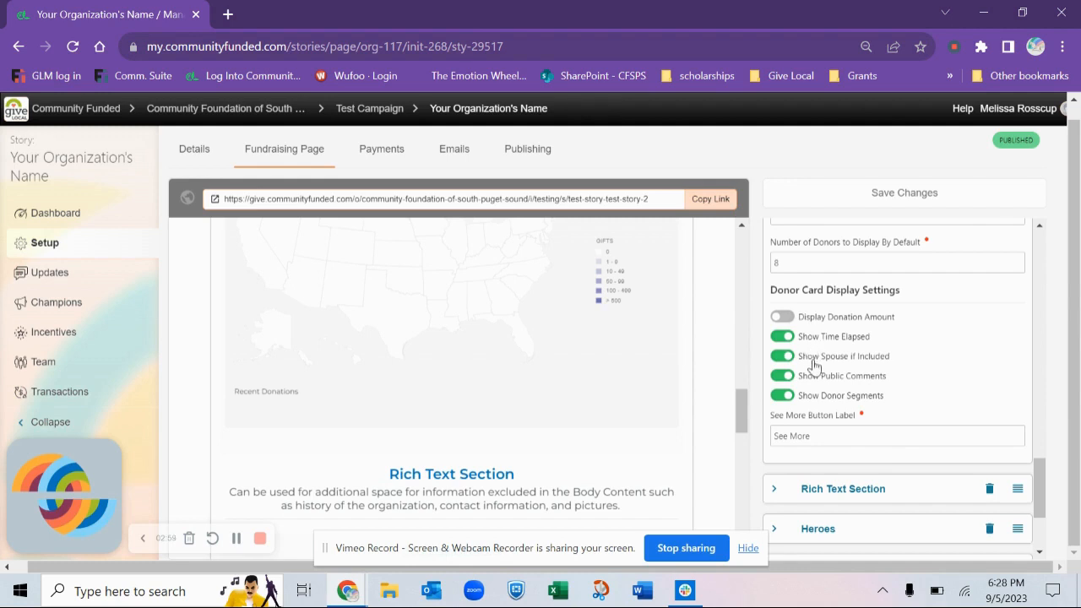
click(781, 396)
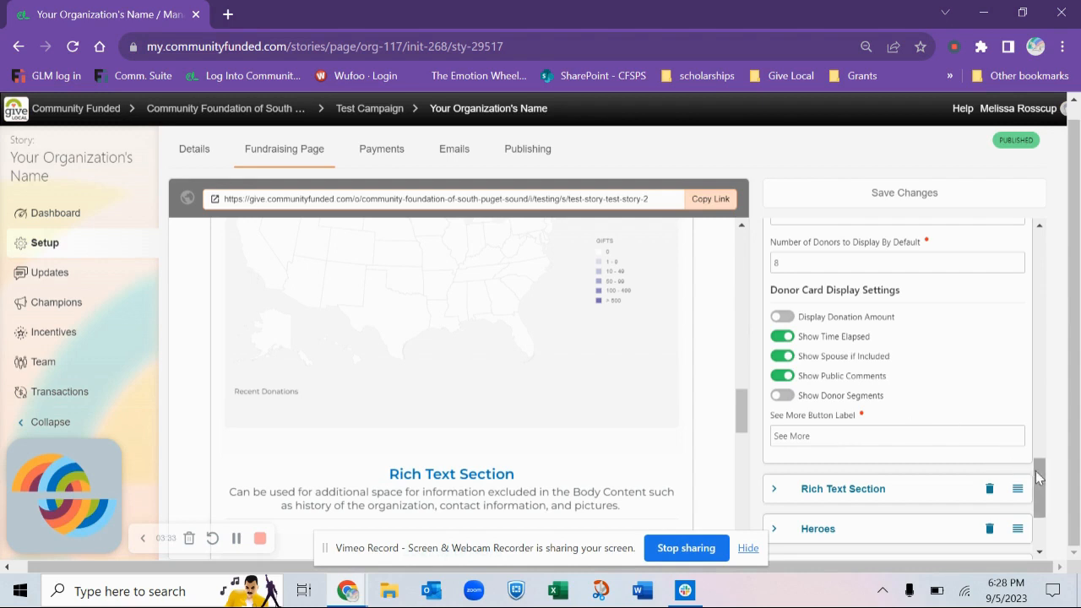
Step: Examine the Community zone's number of donors to display by default alongside the map and recent donations in the page preview
drag(1040, 475, 1039, 473)
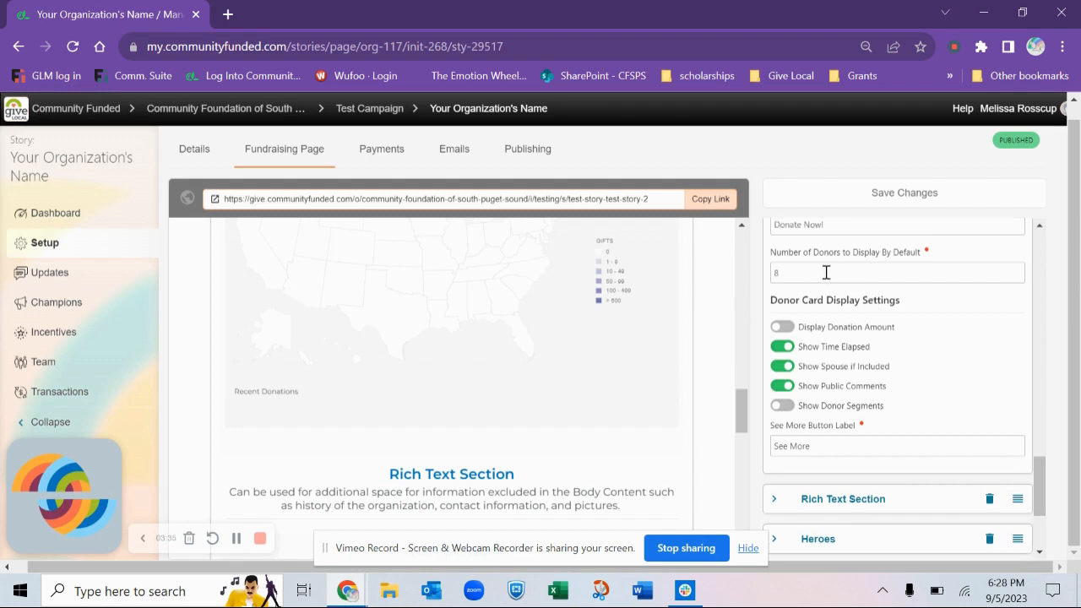
drag(827, 272, 764, 274)
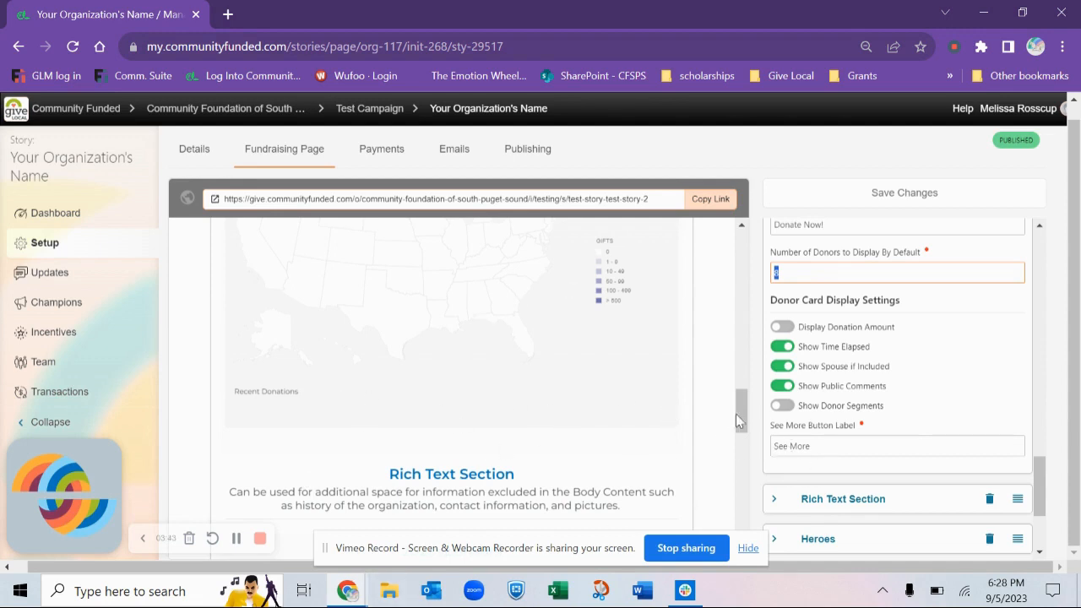
drag(744, 424, 744, 406)
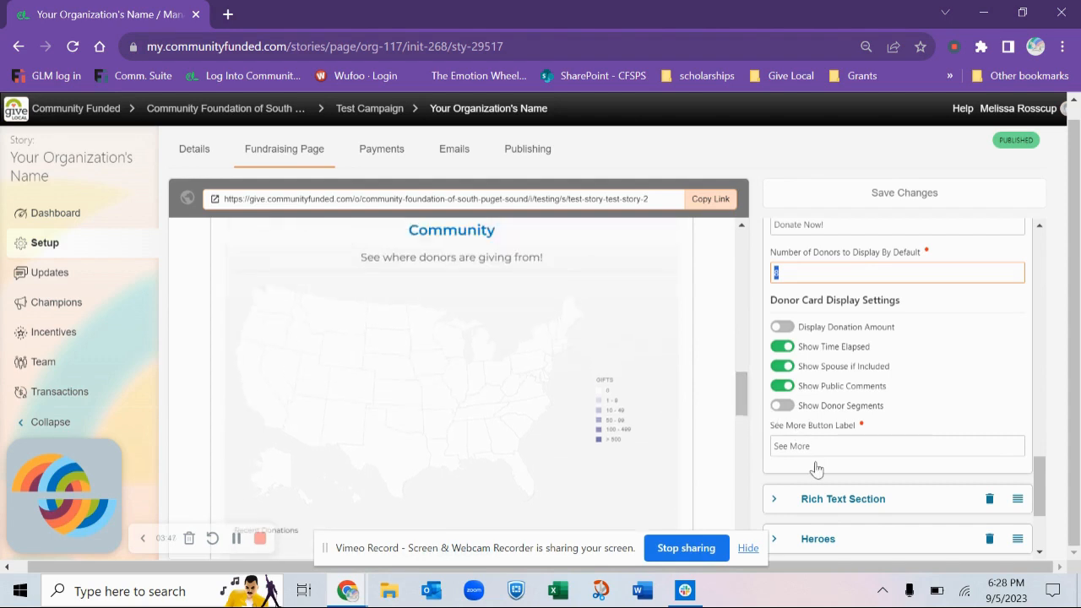
drag(744, 393, 741, 405)
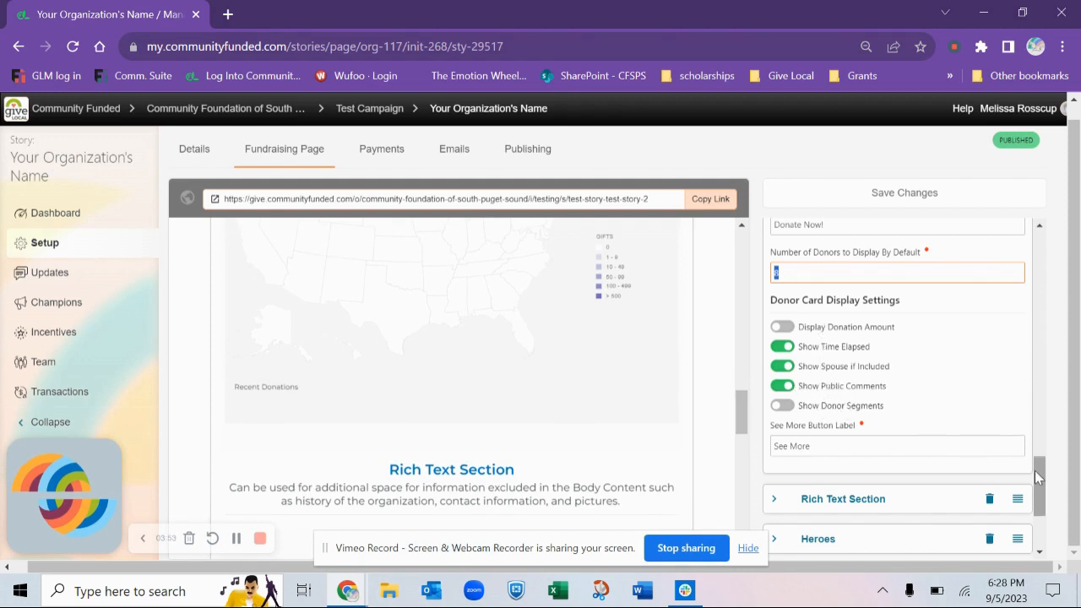
Step: Expand the Rich Text Section zone, open its text editor to view it, and close the editor without editing
drag(1034, 470, 1035, 500)
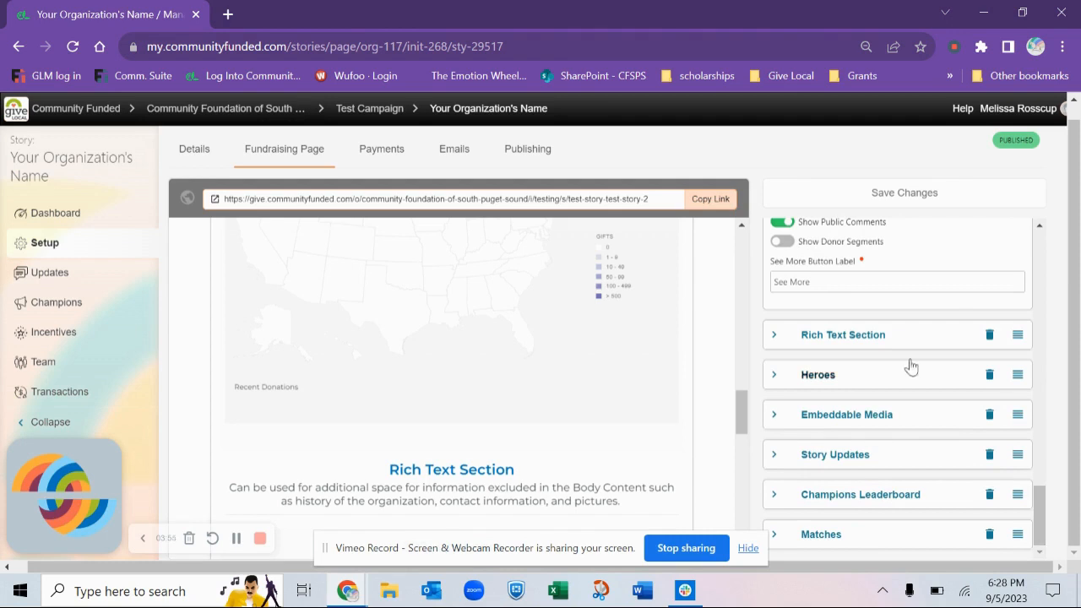
click(857, 338)
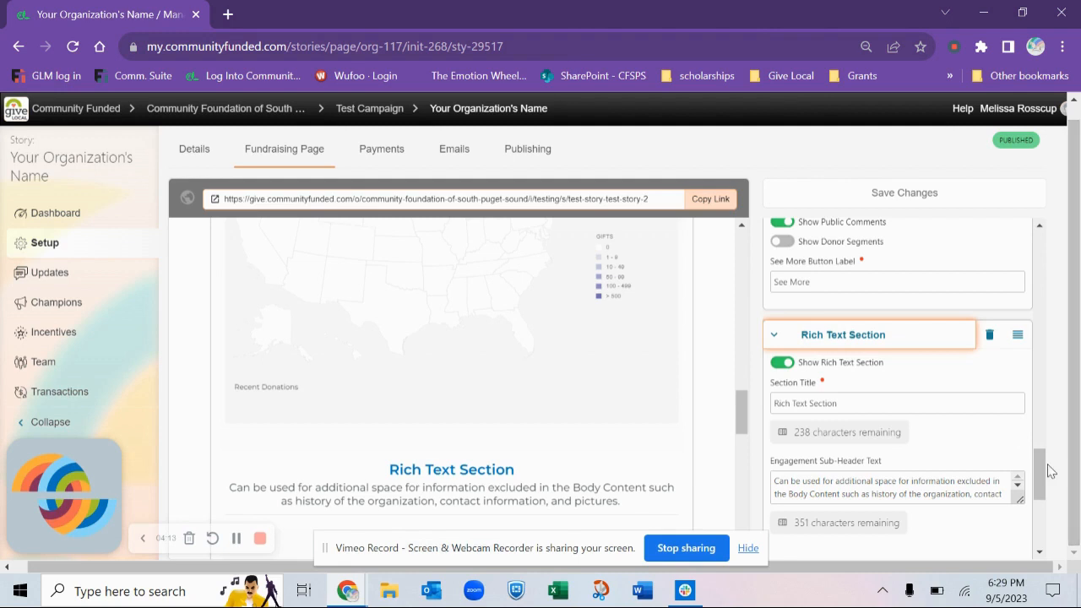
drag(1043, 471, 1043, 497)
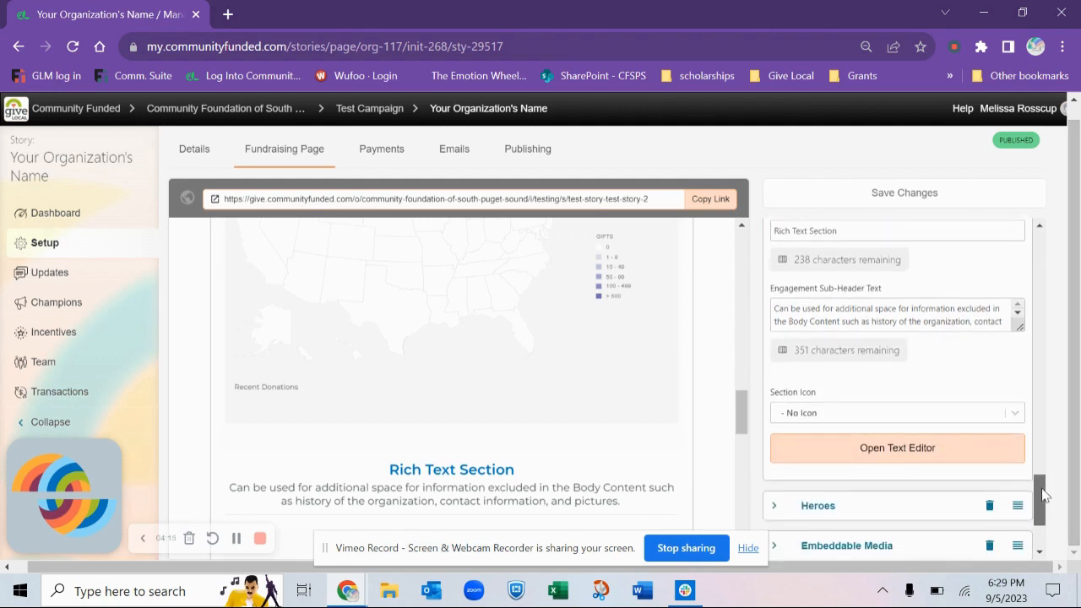
click(874, 450)
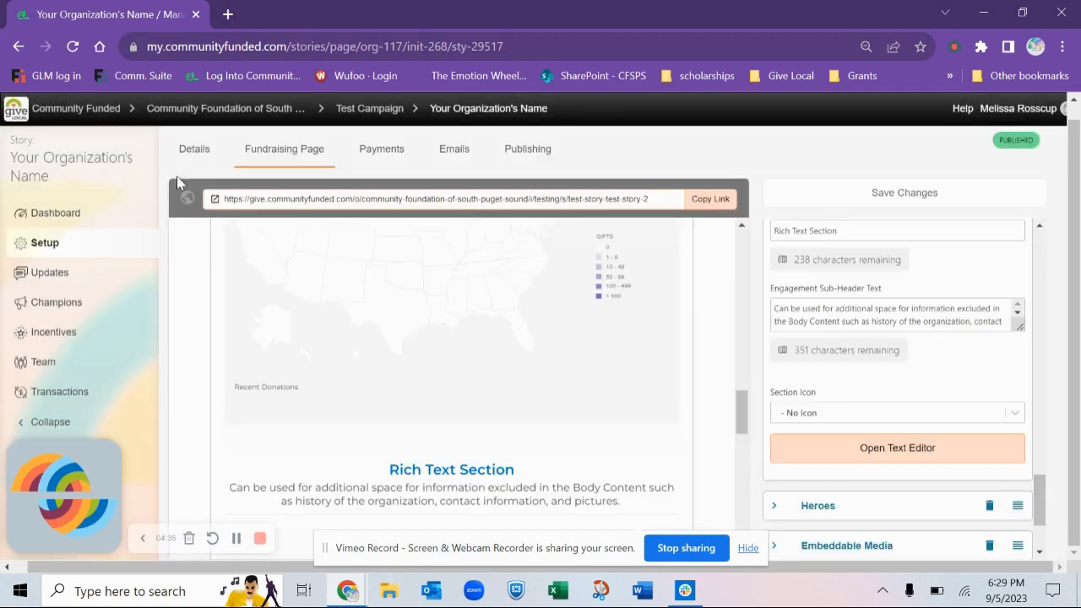
click(175, 176)
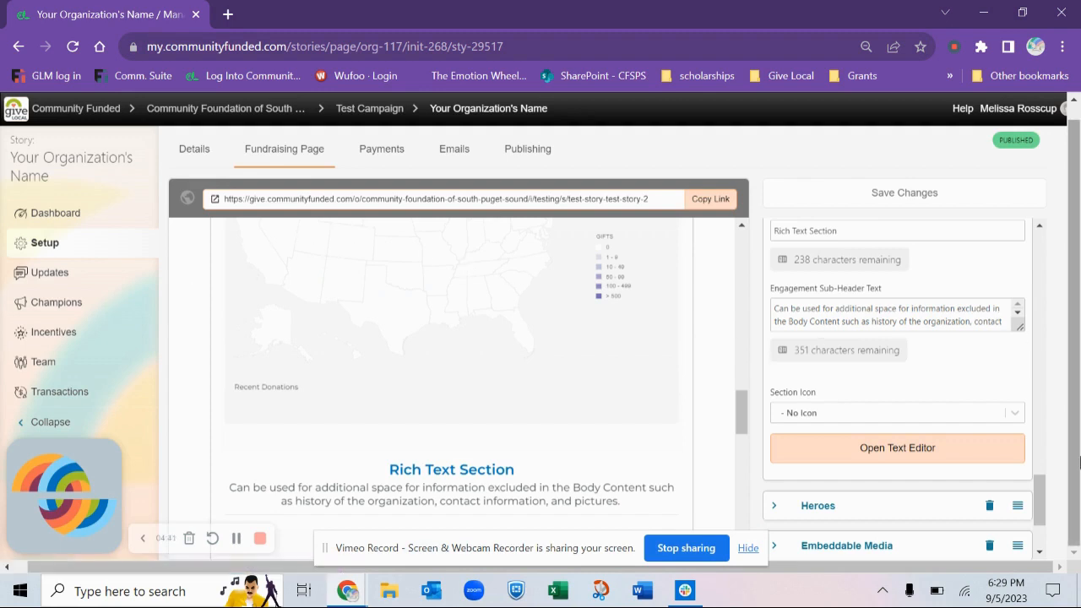
Step: Expand the Embeddable Media zone and examine its section title, sub-header, icon and Third Party Code fields
scroll(895, 456, down, 3)
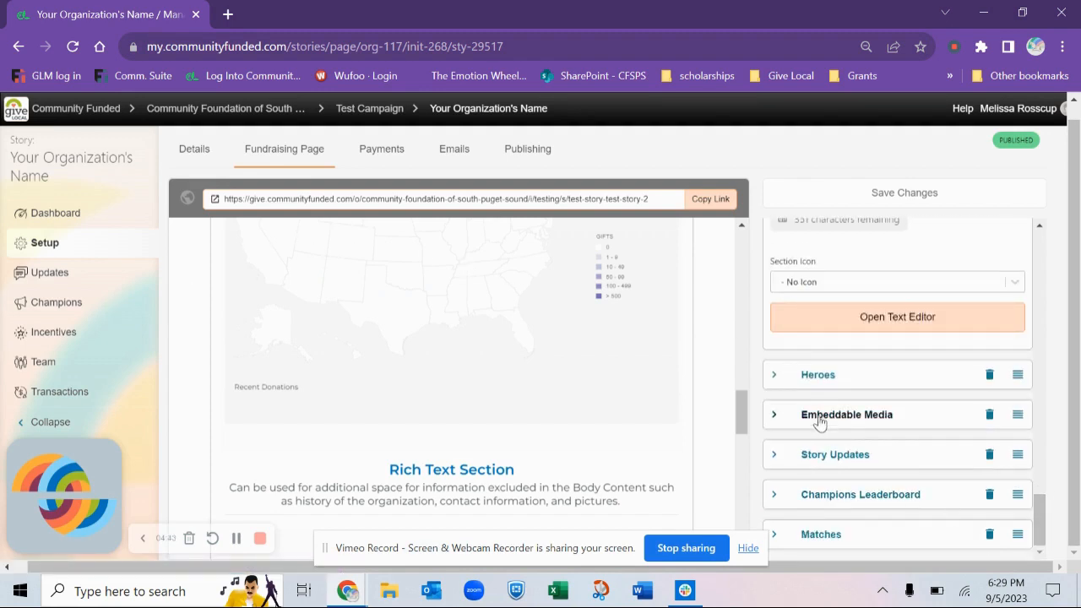
click(819, 418)
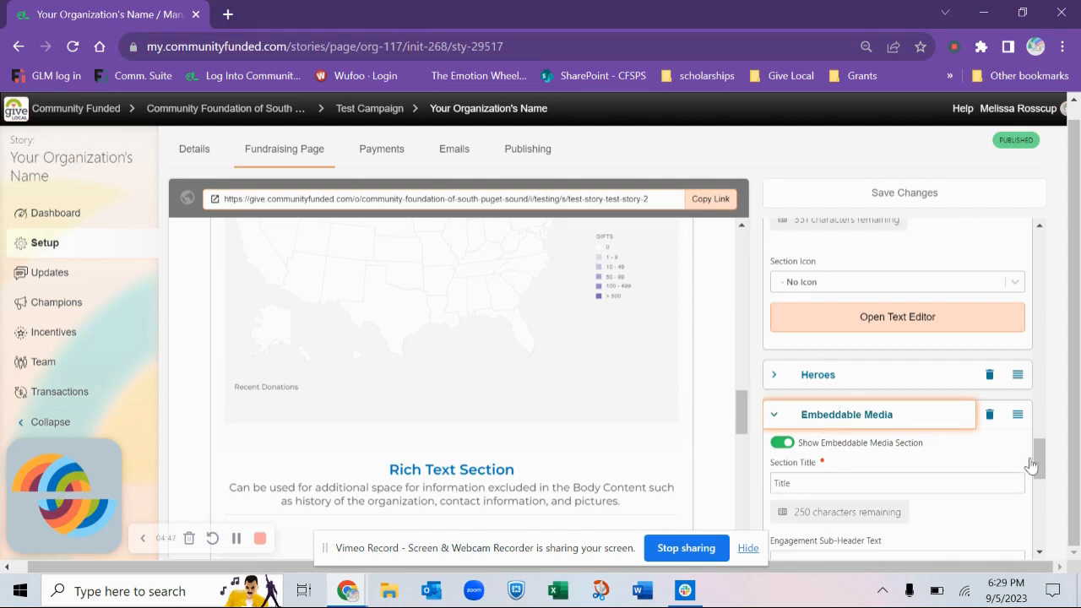
drag(1030, 463, 1033, 485)
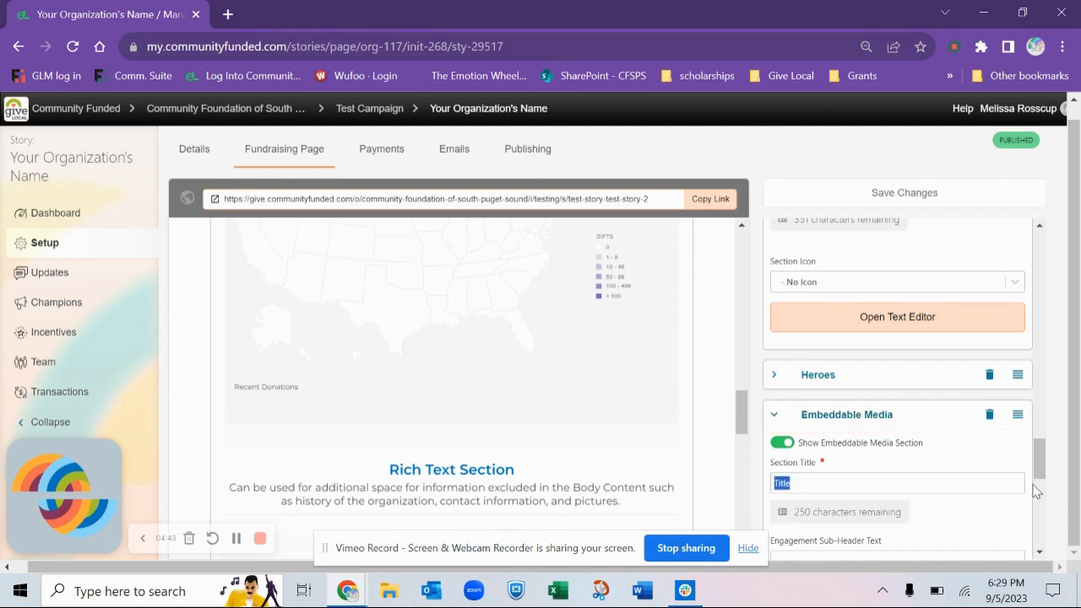
scroll(1036, 492, down, 2)
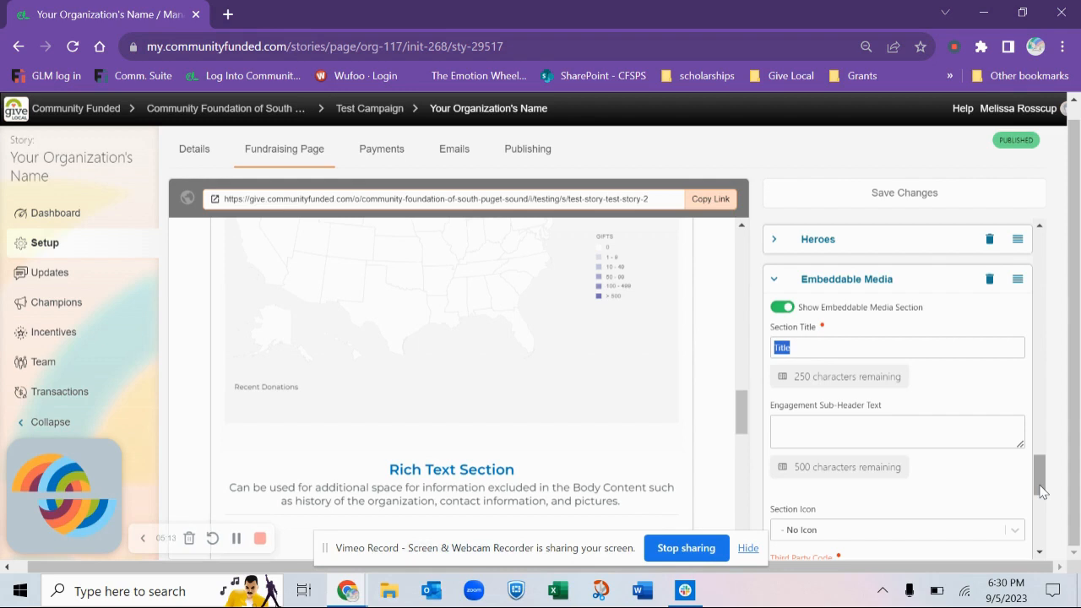
drag(1040, 492, 1042, 504)
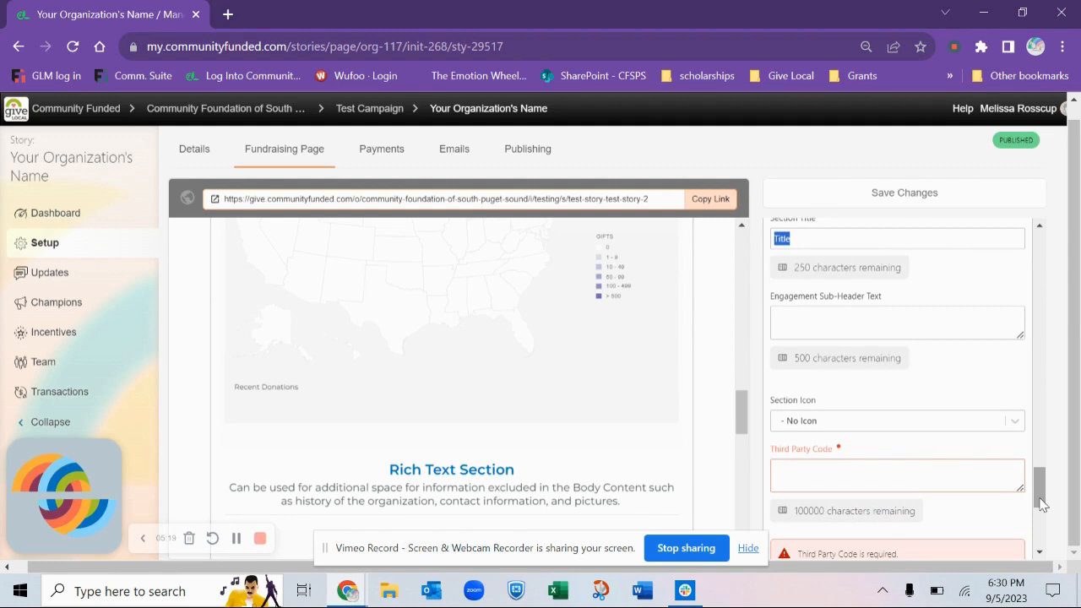
click(953, 475)
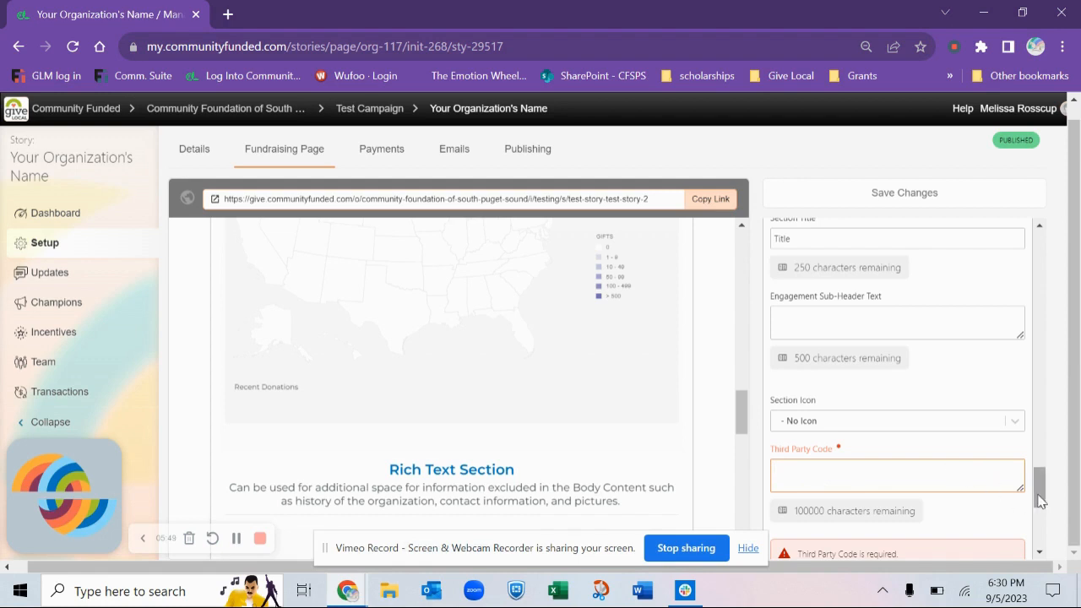
Step: Expand the Story Updates zone and examine its title, sub-header, default update count and call-to-action settings
click(1039, 549)
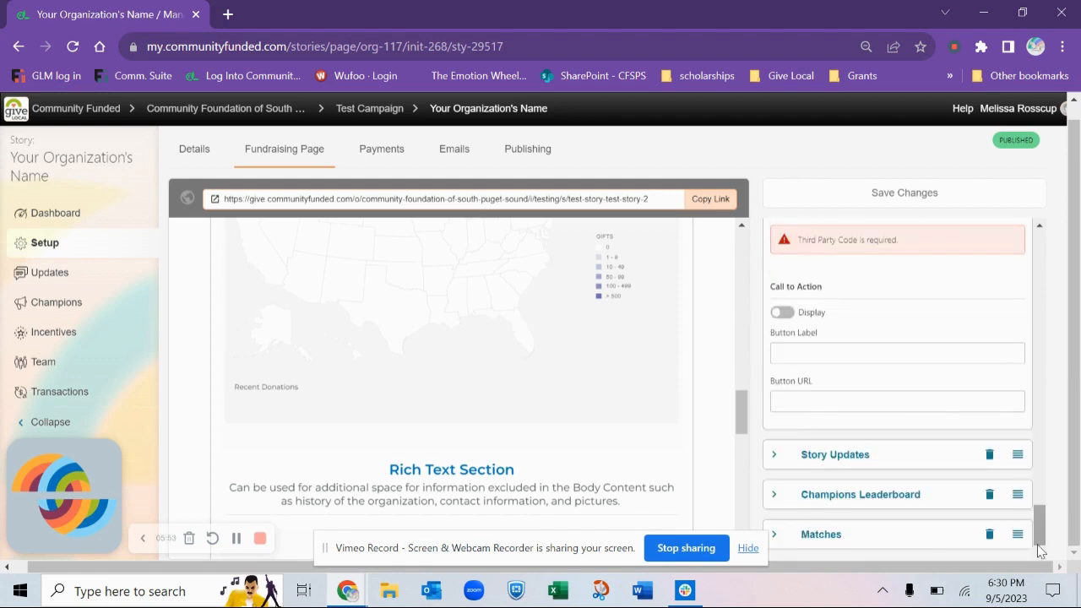
click(898, 454)
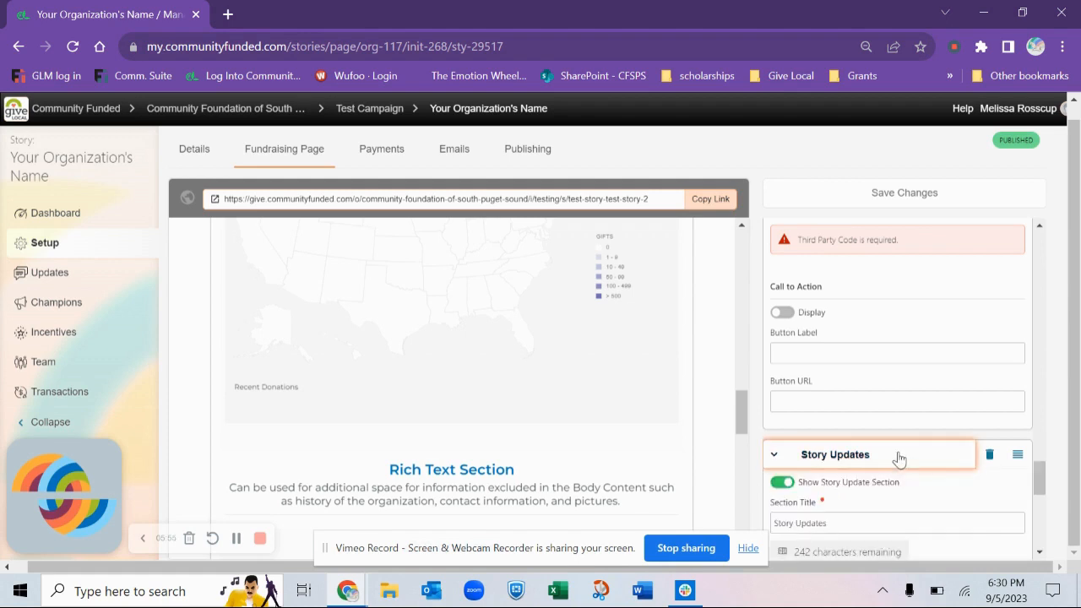
drag(1045, 484, 1047, 507)
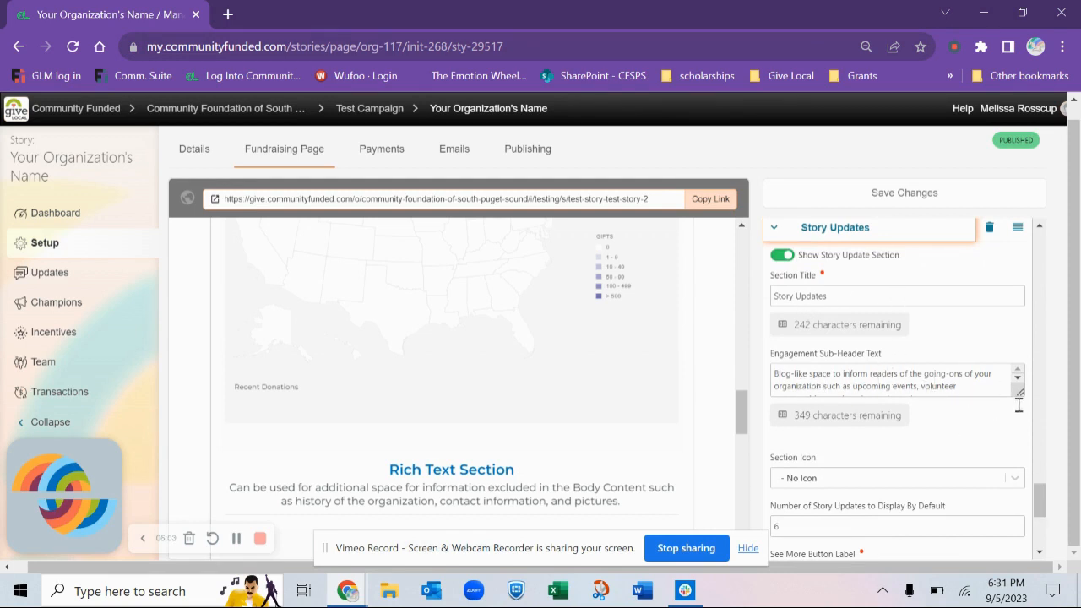
drag(1045, 505, 1046, 530)
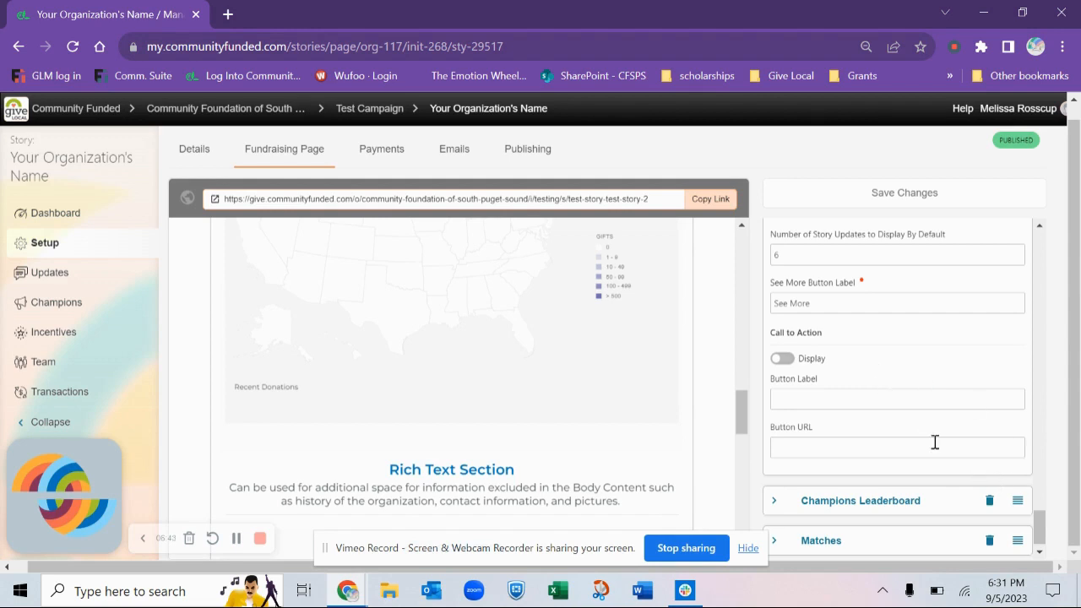
Step: Expand the Heroes zone and examine its title, sub-header, card display options and button labels
drag(1038, 517, 1041, 412)
click(831, 463)
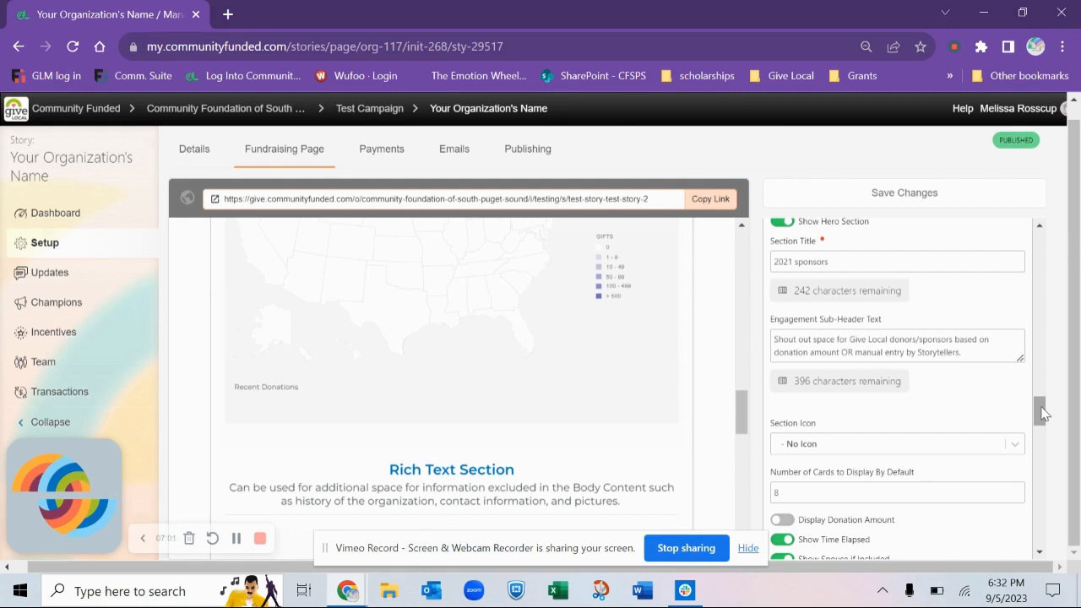
drag(1041, 413, 1042, 434)
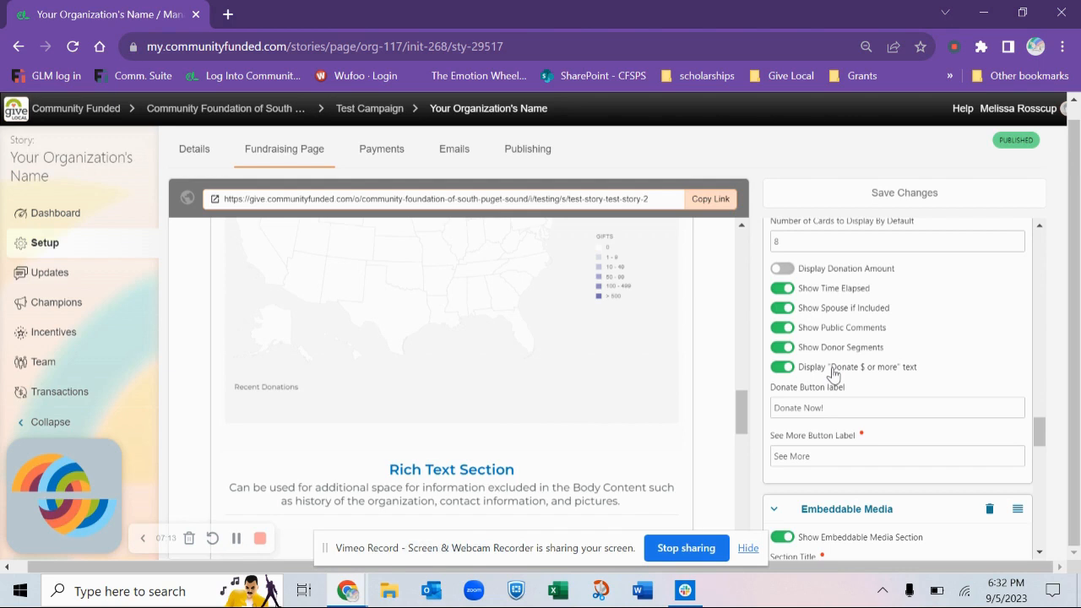
drag(1041, 430, 1044, 405)
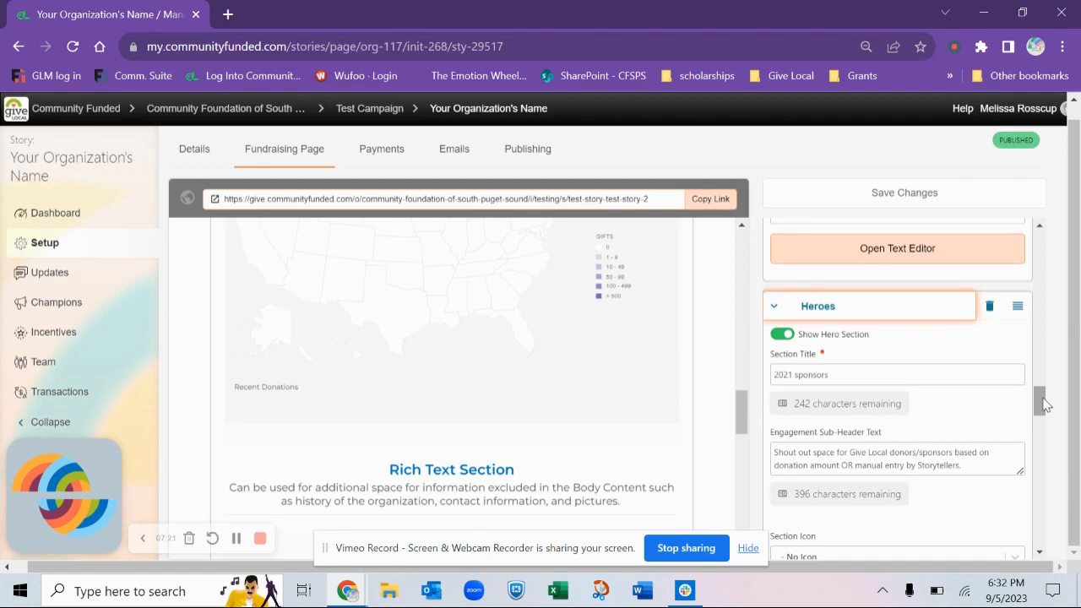
Step: Expand the Champions Leaderboard zone and examine its section title, sub-header, leaderboard title and competitor ranking options
drag(1044, 403, 1038, 527)
click(901, 503)
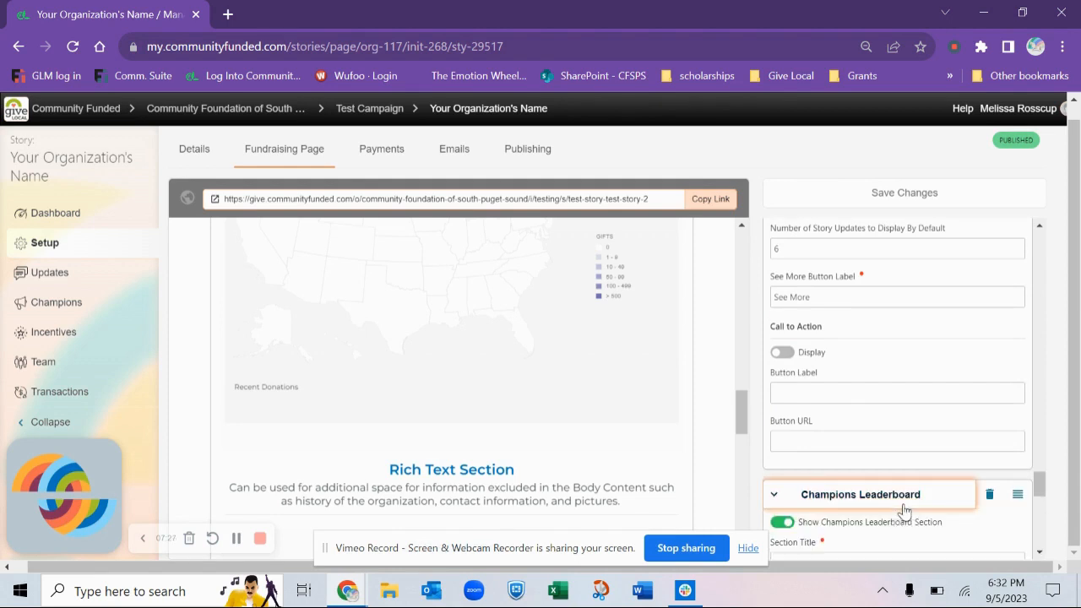
drag(1039, 485, 1040, 509)
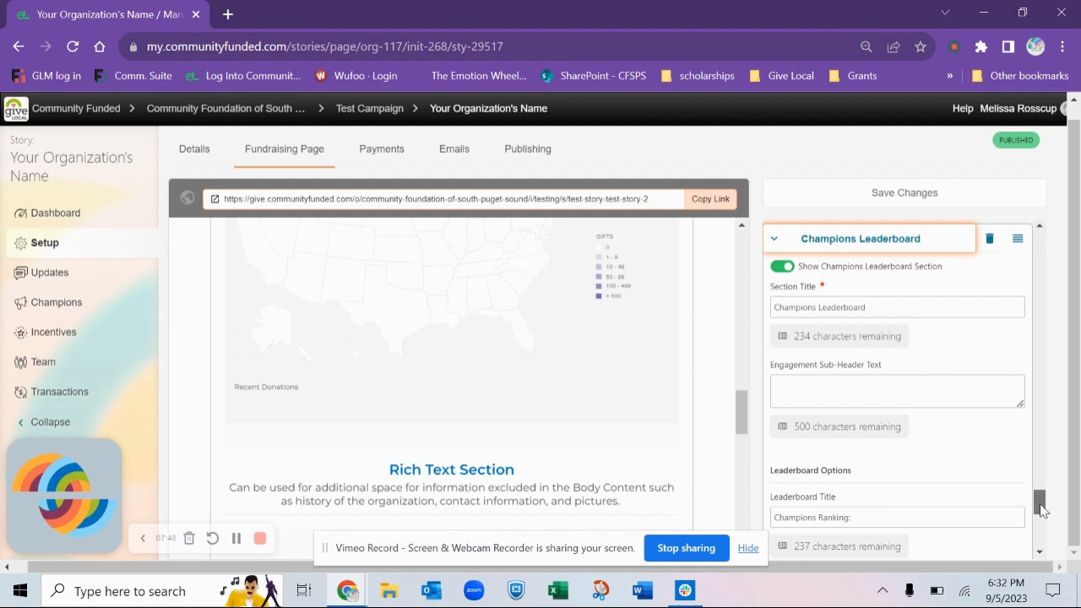
drag(1040, 510, 1042, 515)
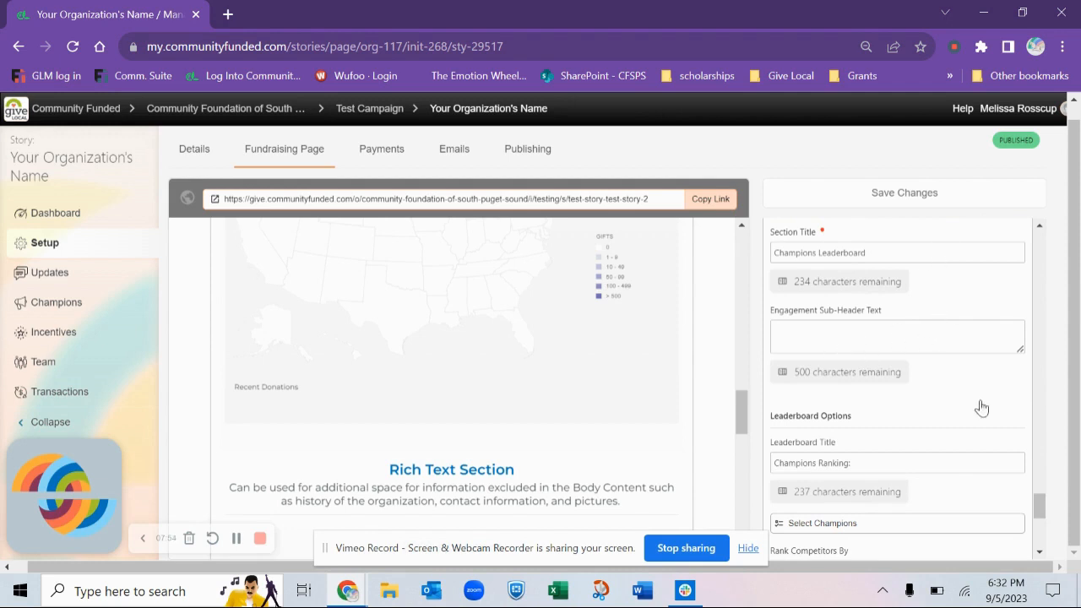
drag(1042, 504, 1045, 535)
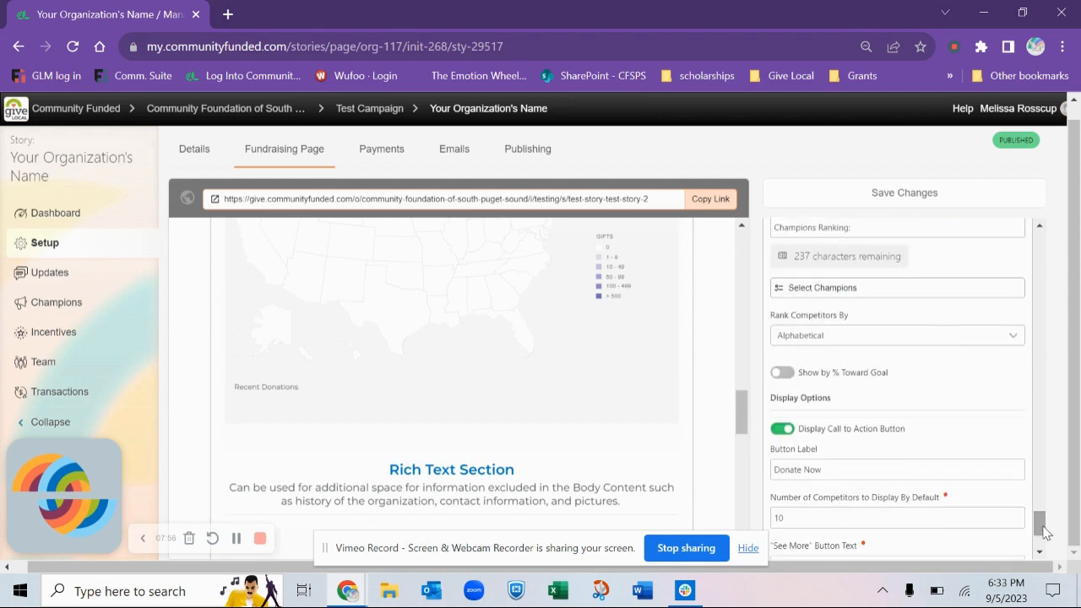
Step: View the leaderboard's champion selection list, close it without saving, and examine the remaining display options down to the section icon
click(880, 291)
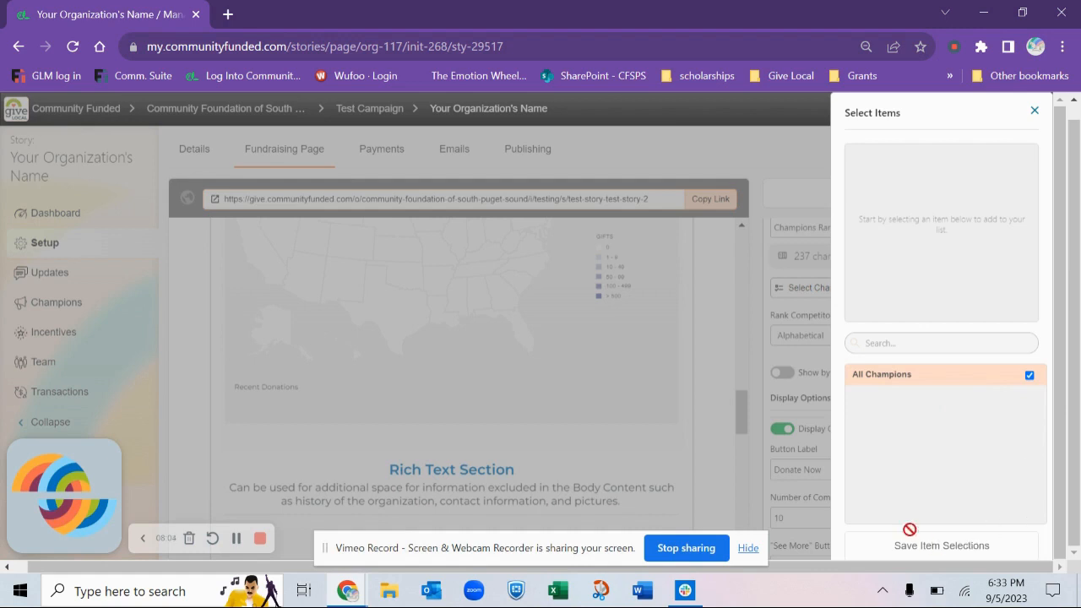
click(1035, 113)
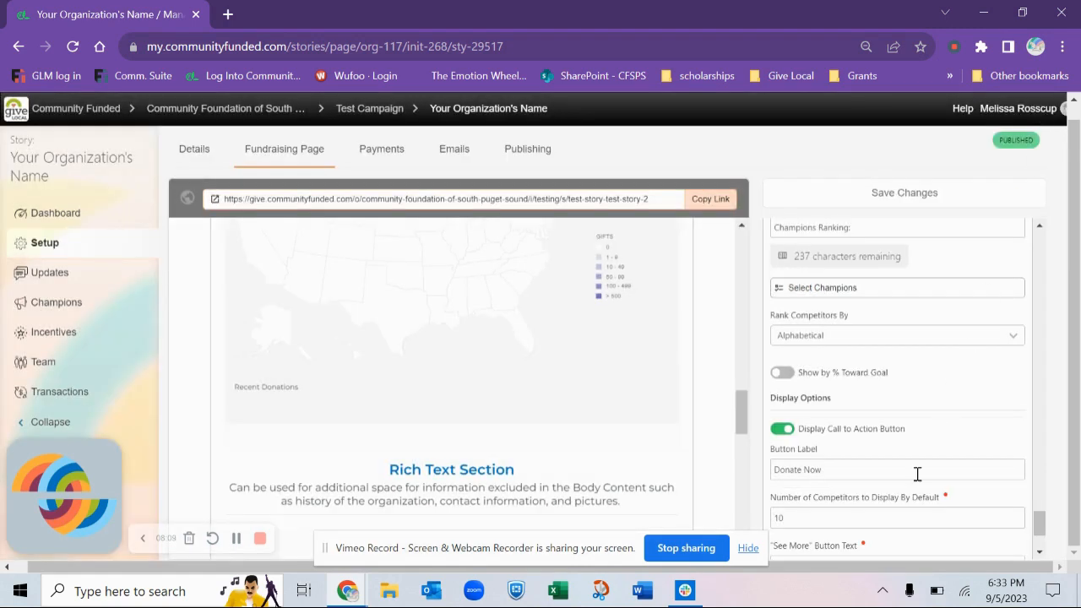
scroll(1045, 542, down, 2)
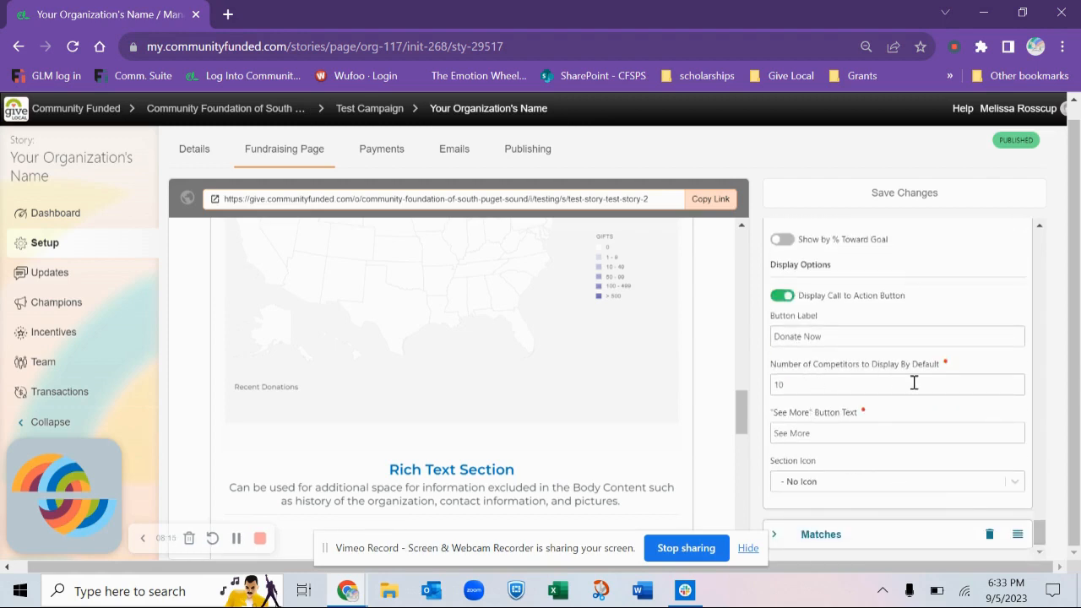
Step: Expand the Matches zone and examine its title, user match creation, sub-header, match card and call-to-action settings
click(890, 547)
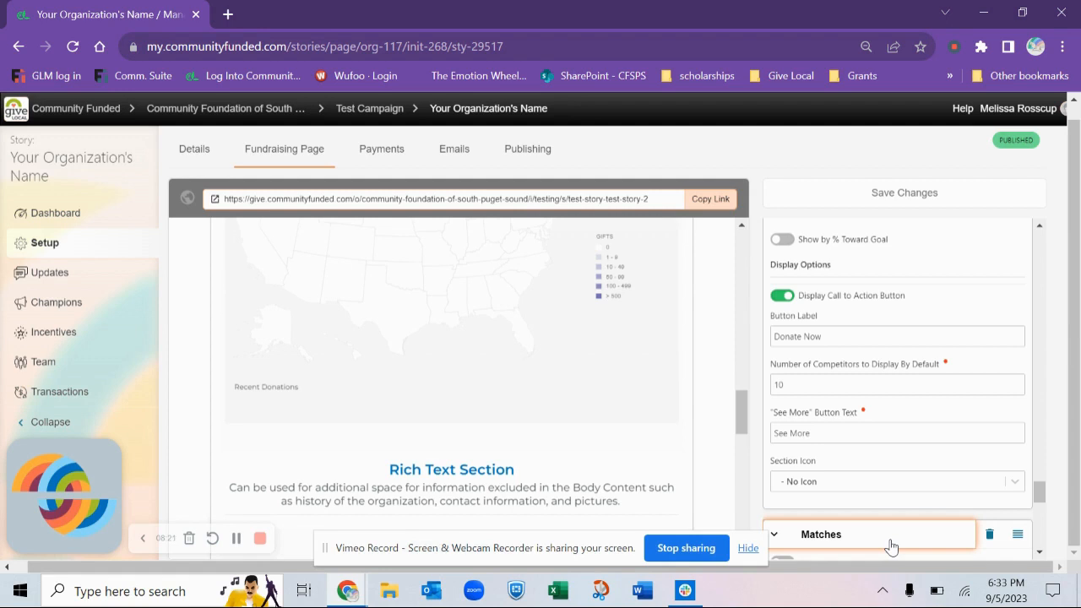
drag(1040, 492, 1047, 521)
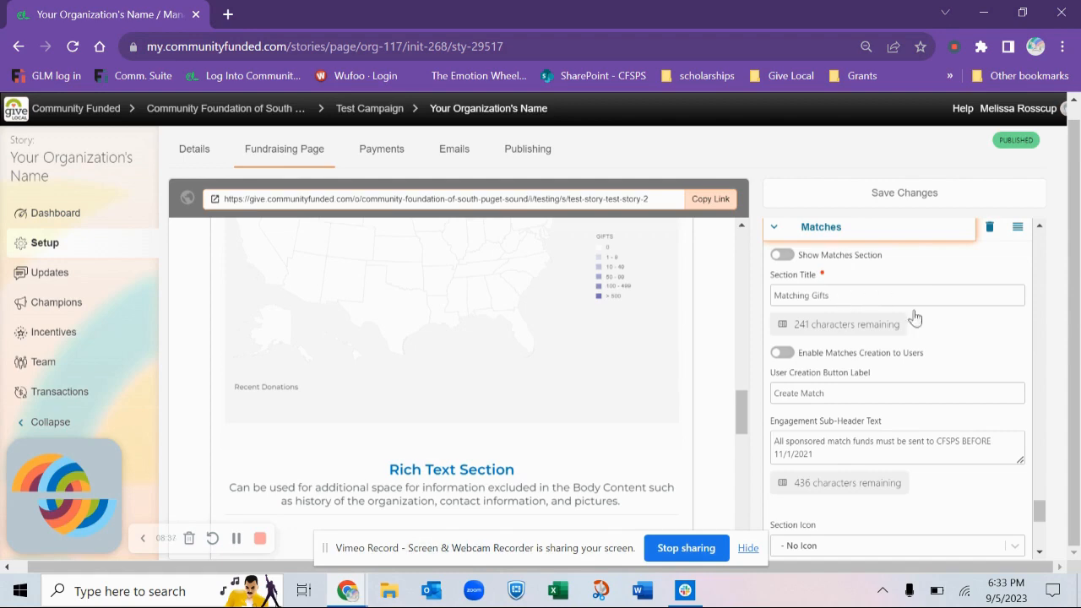
mouse_move(1039, 518)
mouse_down()
mouse_move(1036, 535)
mouse_move(1039, 509)
mouse_move(1048, 512)
mouse_up()
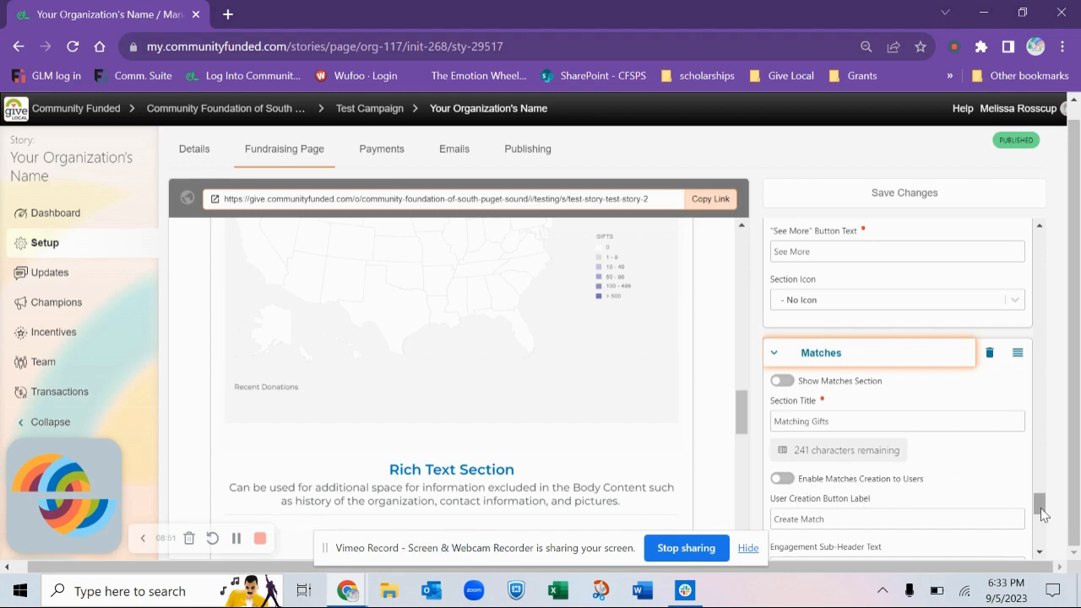
drag(1040, 503, 1041, 540)
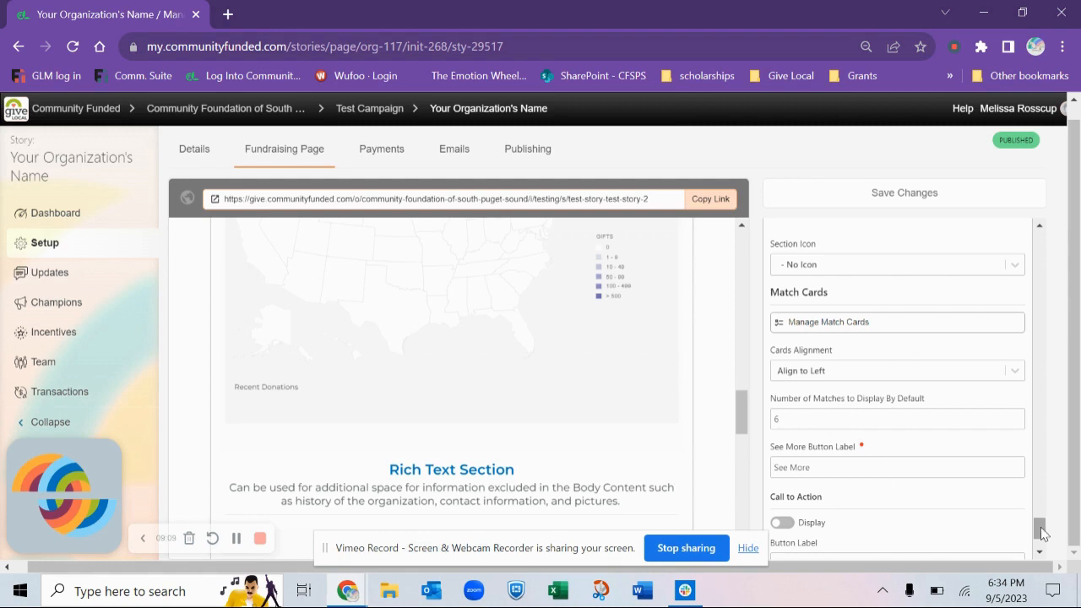
scroll(1042, 549, down, 1)
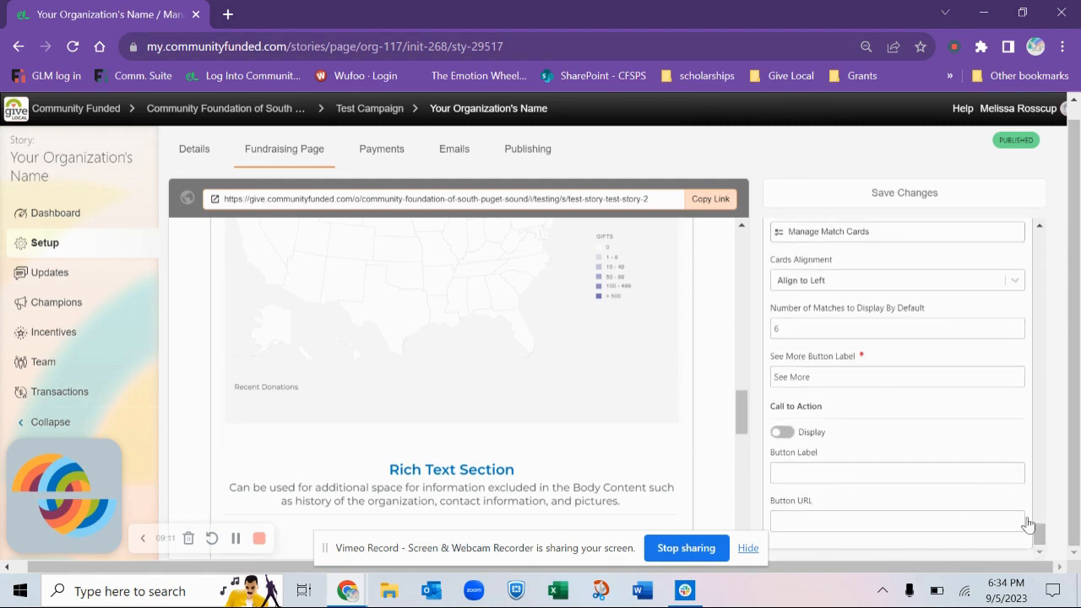